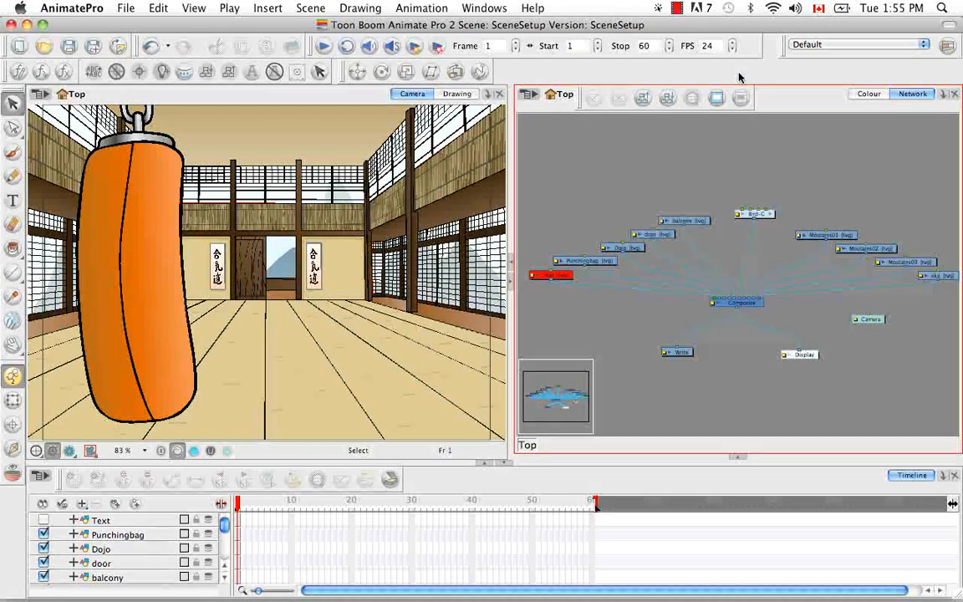
Show the Display toolbar in the workspace and check the list of available toolbars
{"action": "right_click", "coordinate": [741, 74]}
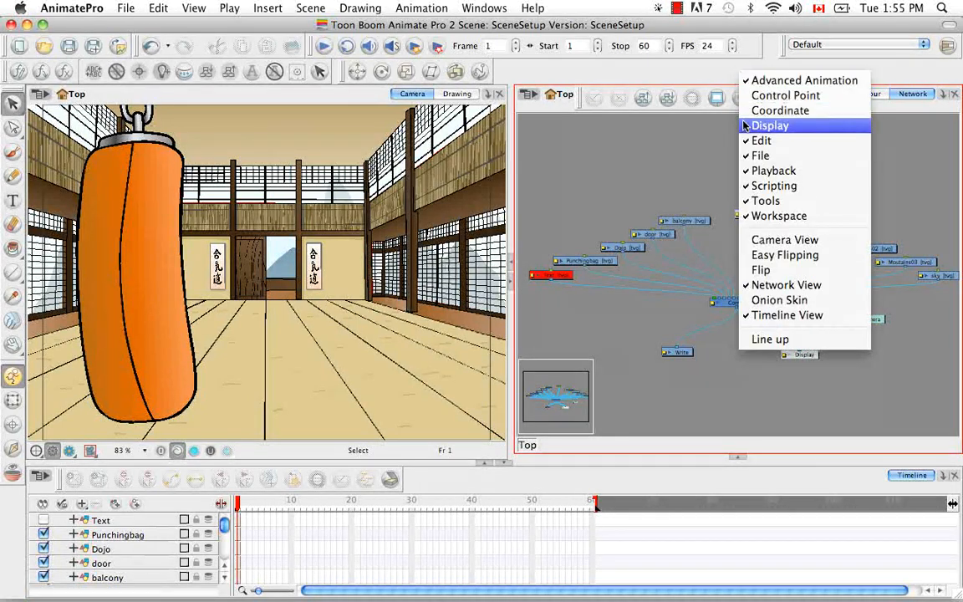
{"action": "left_click", "coordinate": [743, 125]}
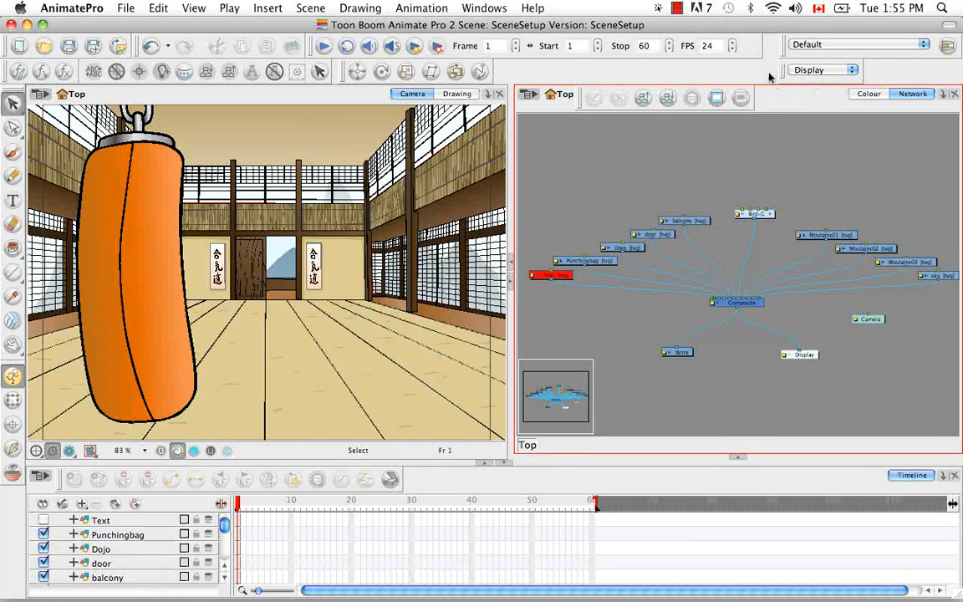
{"action": "left_click", "coordinate": [496, 10]}
{"action": "mouse_move", "coordinate": [601, 72]}
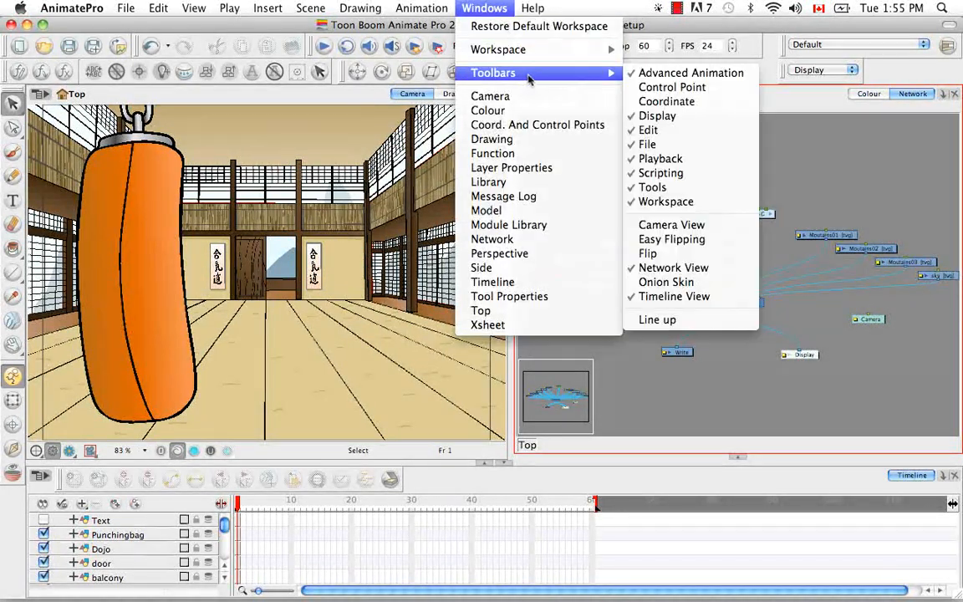
{"action": "left_click", "coordinate": [809, 104]}
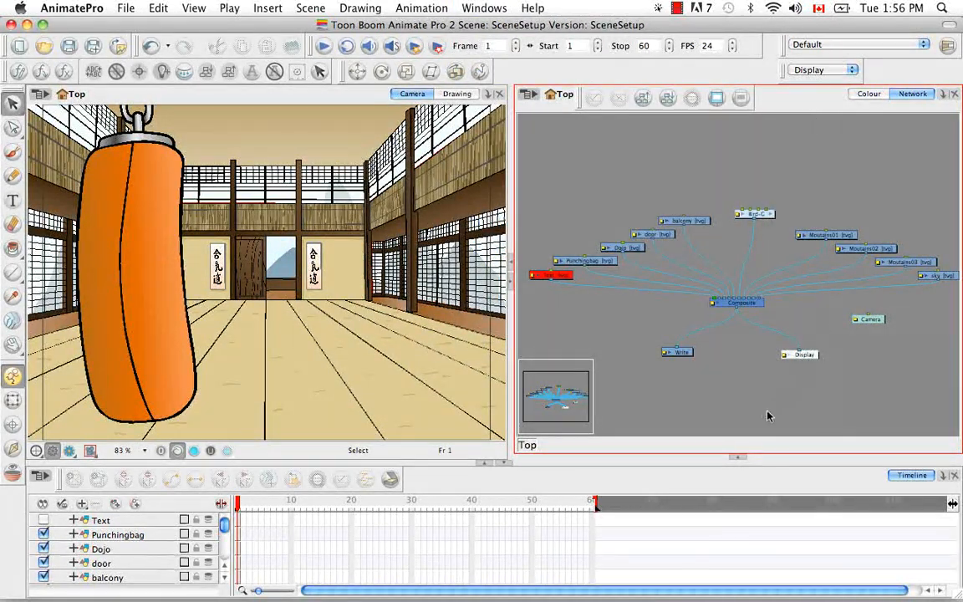
Bring the KR_FULLFRONT.tpl template from the Karate Rabbit library folder into the Camera view, between the punching bag and the wall scroll
{"action": "left_click", "coordinate": [739, 459]}
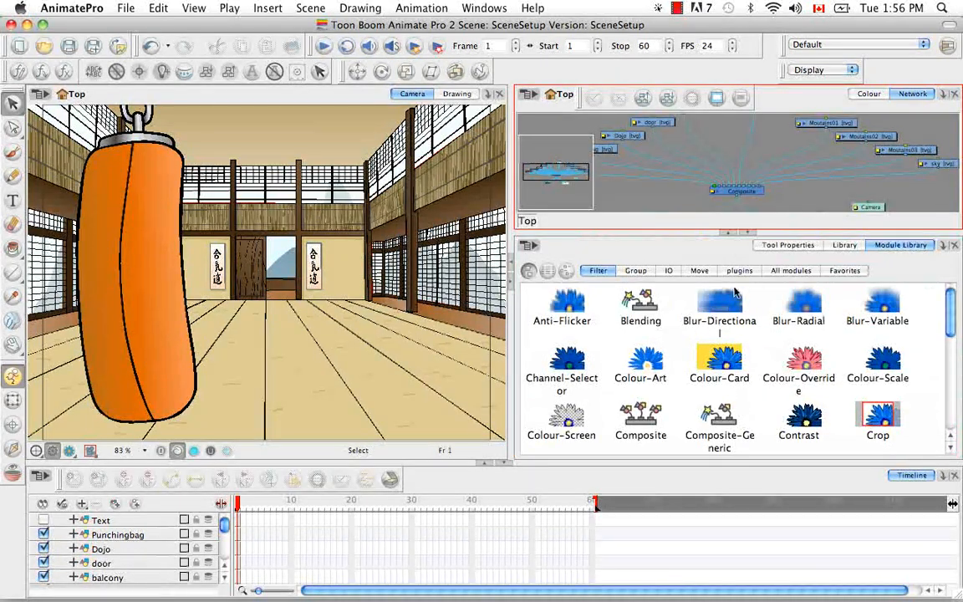
{"action": "left_click", "coordinate": [845, 245]}
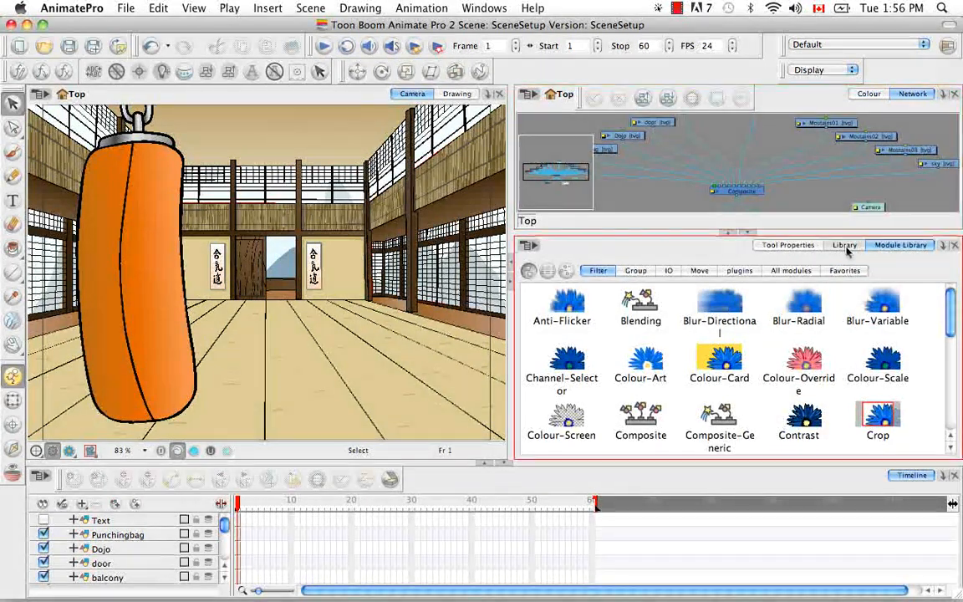
{"action": "left_click", "coordinate": [568, 295]}
{"action": "left_click", "coordinate": [528, 295]}
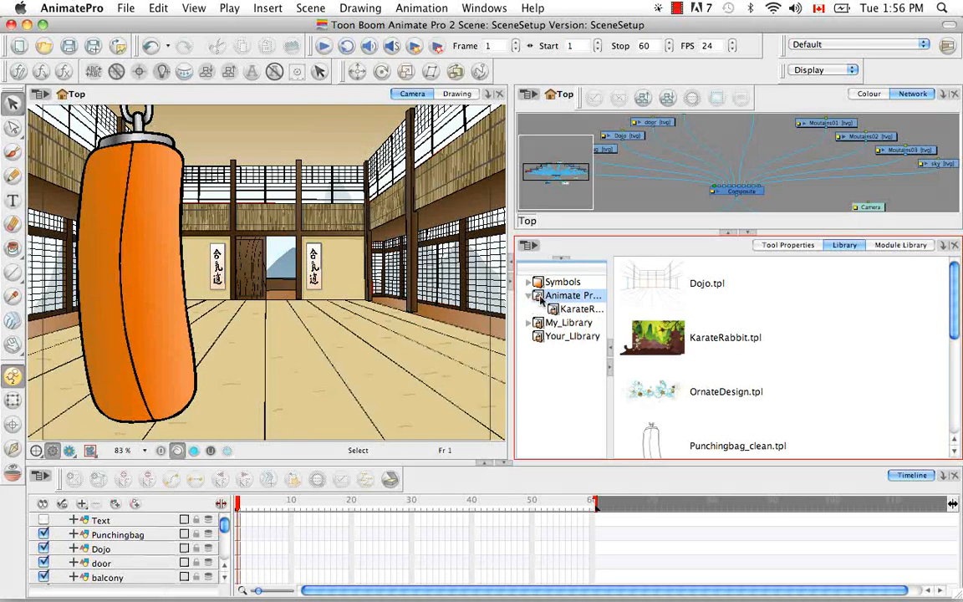
{"action": "left_click", "coordinate": [574, 310]}
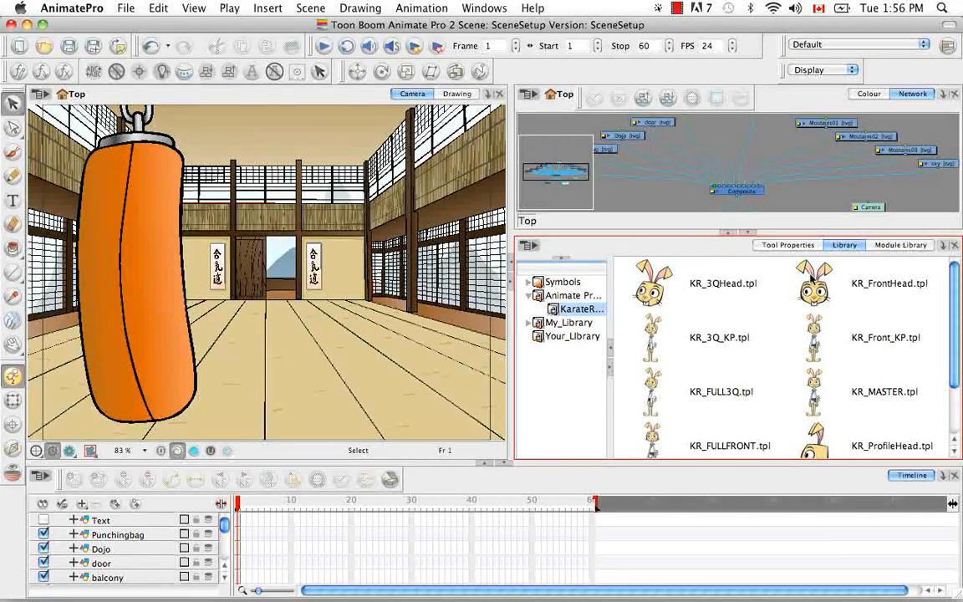
{"action": "scroll", "coordinate": [861, 384], "scroll_direction": "down", "scroll_amount": 2}
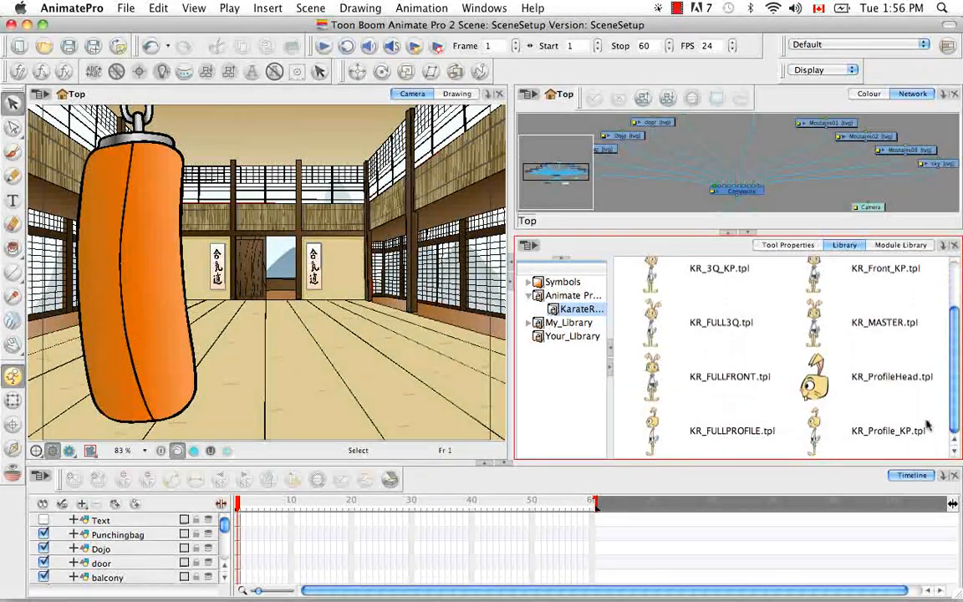
{"action": "left_click_drag", "start_coordinate": [727, 376], "coordinate": [292, 351]}
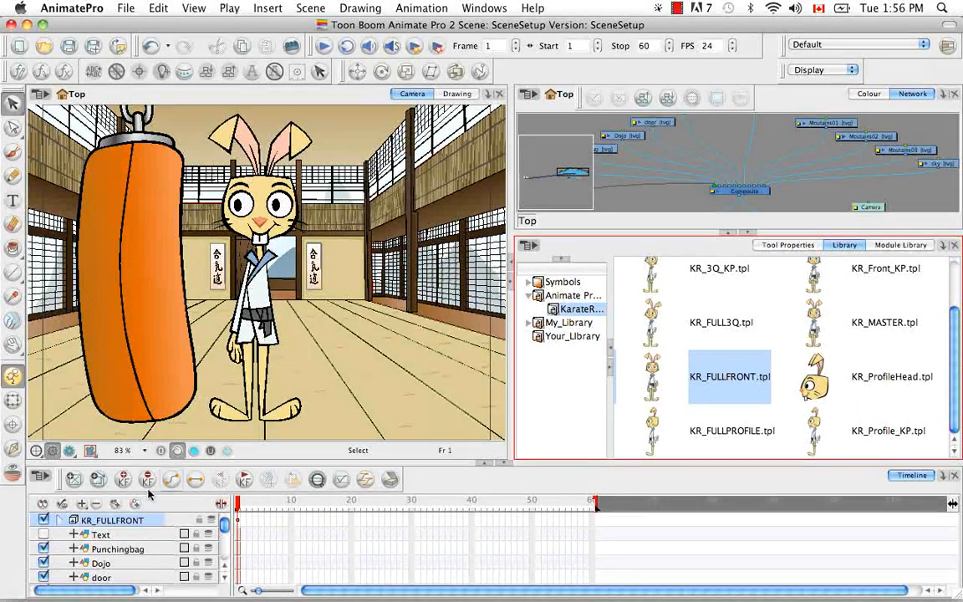
Select the rabbit's MASTER-PEG layer and bring the whole character in front of the dojo background with the Transform tool
{"action": "left_click", "coordinate": [61, 519]}
{"action": "left_click", "coordinate": [134, 535]}
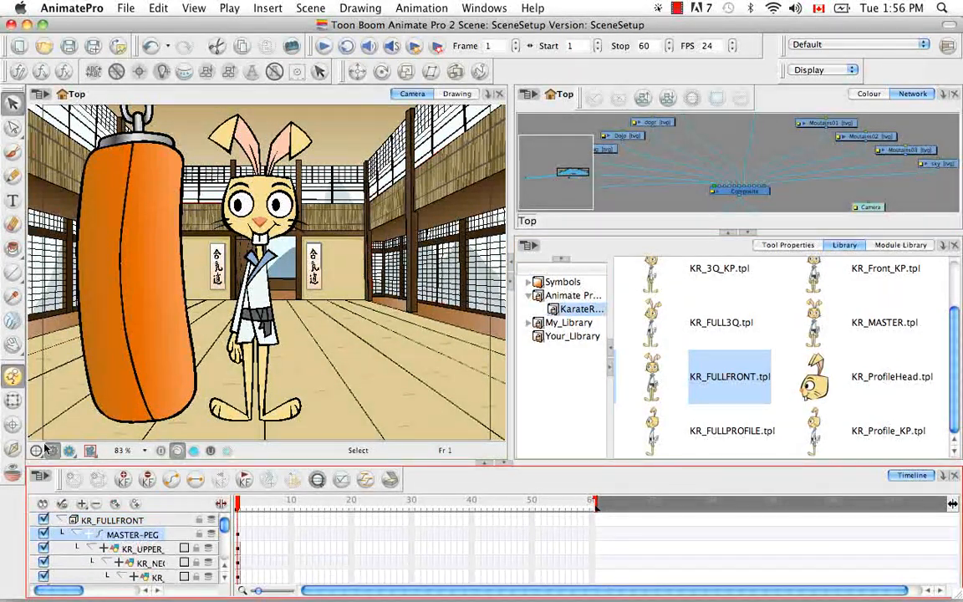
{"action": "left_click", "coordinate": [12, 401]}
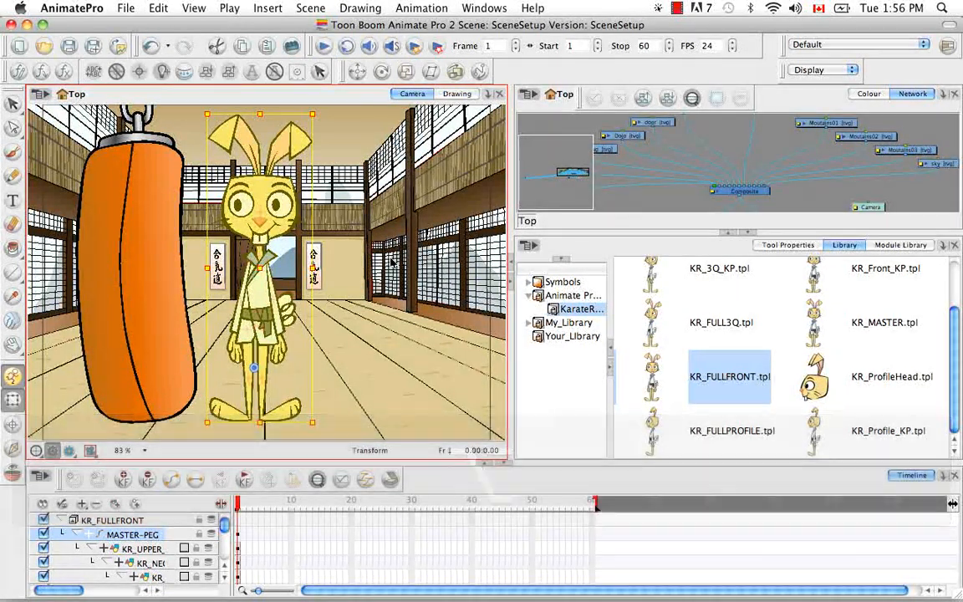
{"action": "left_click", "coordinate": [13, 102]}
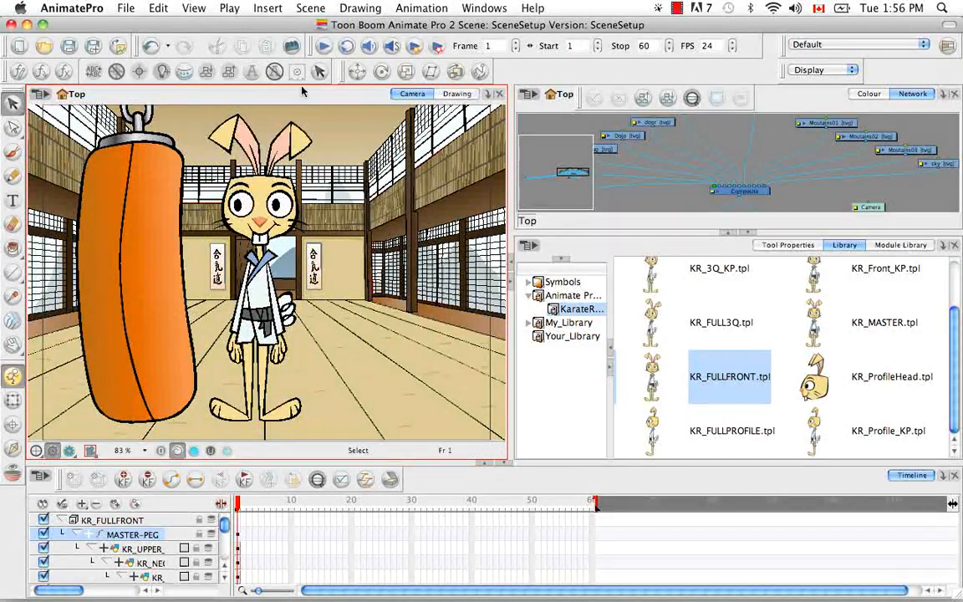
Add a Display module from the Module Library favourites to the network, beside the Composite module
{"action": "left_click", "coordinate": [895, 246]}
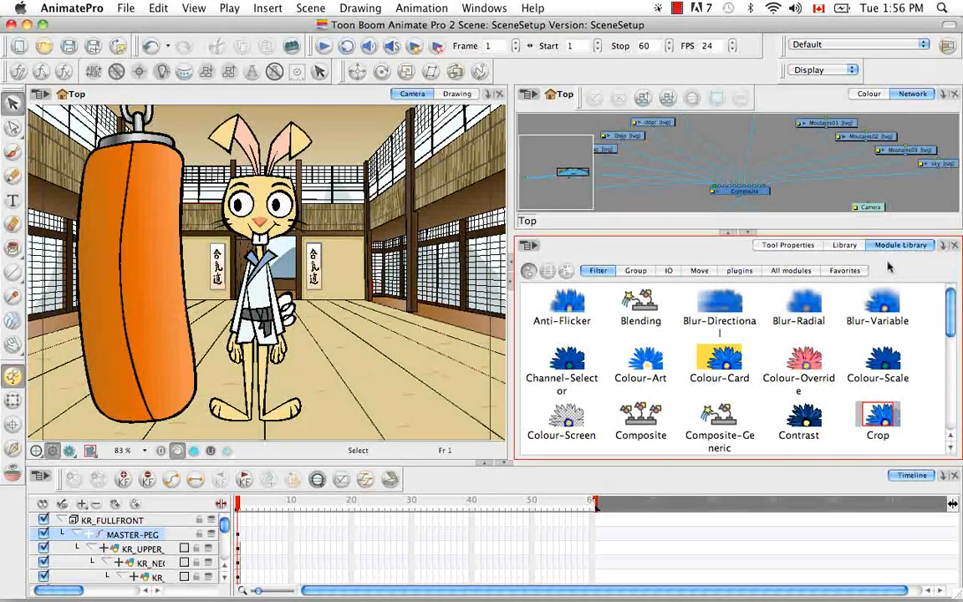
{"action": "left_click", "coordinate": [855, 273]}
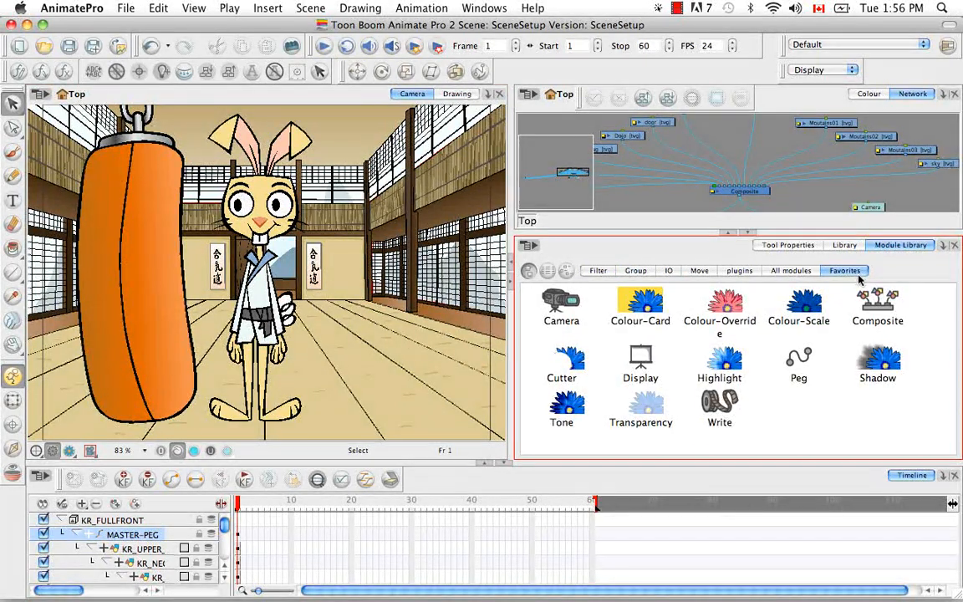
{"action": "left_click_drag", "start_coordinate": [640, 360], "coordinate": [794, 194]}
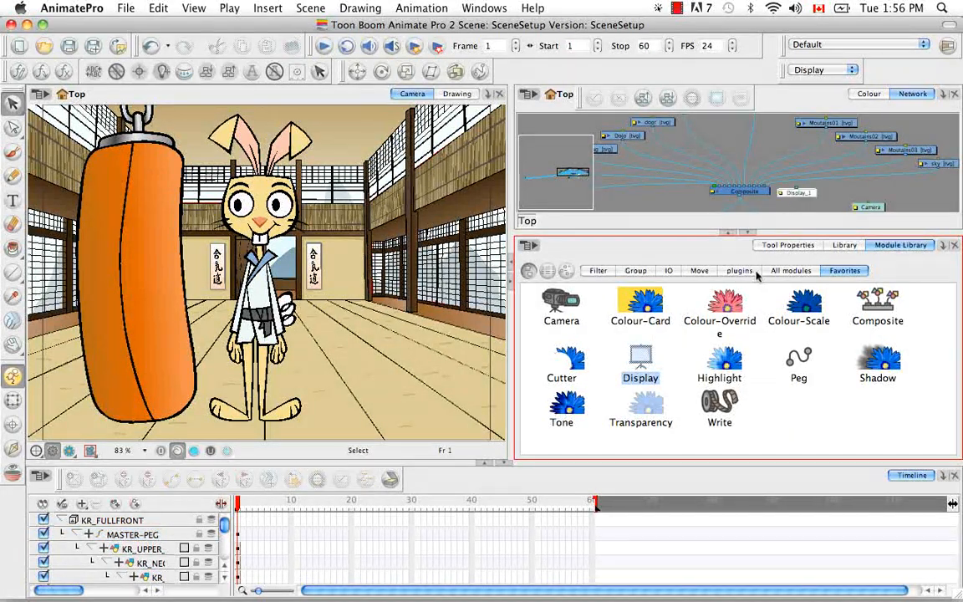
{"action": "left_click", "coordinate": [749, 235]}
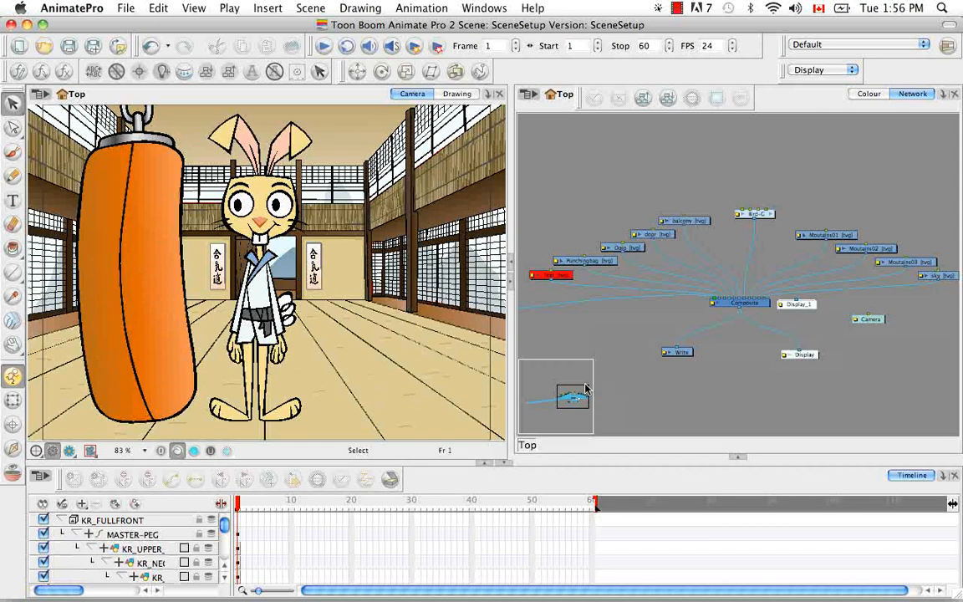
Move the distant KR_FULLFRONT module beside the other scene modules, just below the red Text module
{"action": "left_click_drag", "start_coordinate": [574, 391], "coordinate": [532, 393]}
{"action": "left_click", "coordinate": [664, 287]}
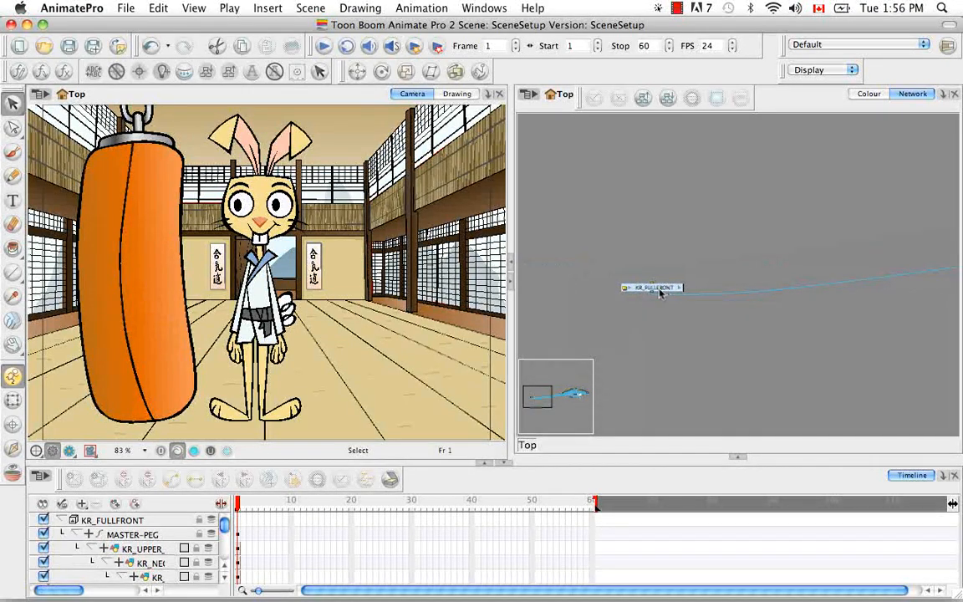
{"action": "left_click_drag", "start_coordinate": [662, 286], "coordinate": [865, 263]}
{"action": "key", "text": "space"}
{"action": "key", "text": "space"}
{"action": "left_click_drag", "start_coordinate": [821, 343], "coordinate": [565, 384]}
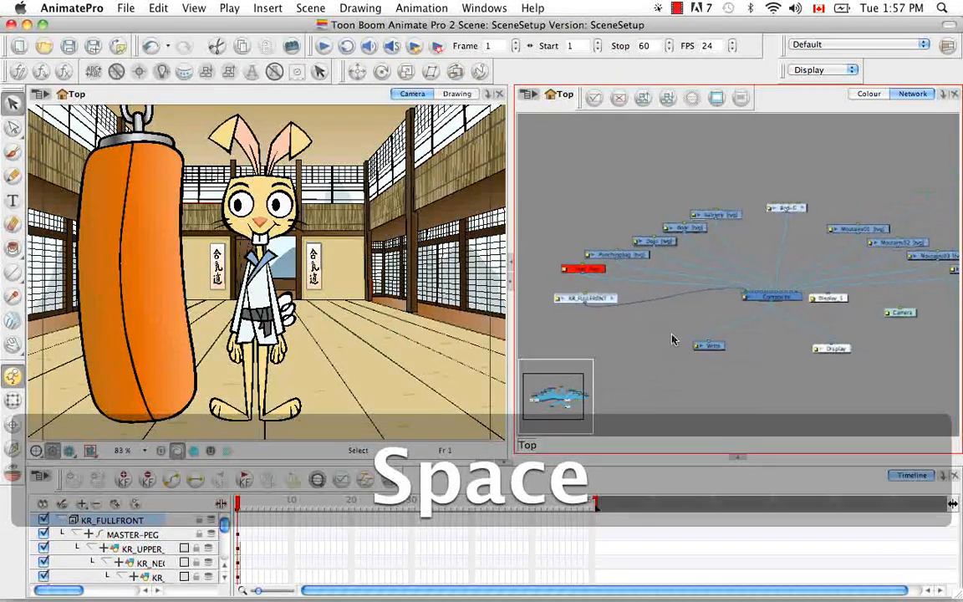
Place the new Display module below KR_FULLFRONT, connected to its output, and rename it KarateRabbit
{"action": "left_click_drag", "start_coordinate": [845, 298], "coordinate": [569, 331]}
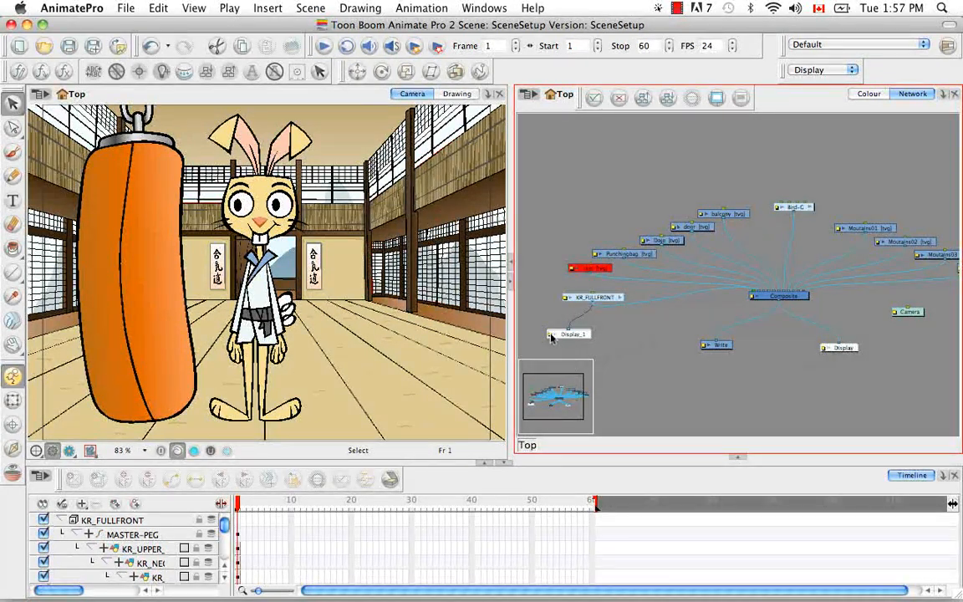
{"action": "double_click", "coordinate": [551, 336]}
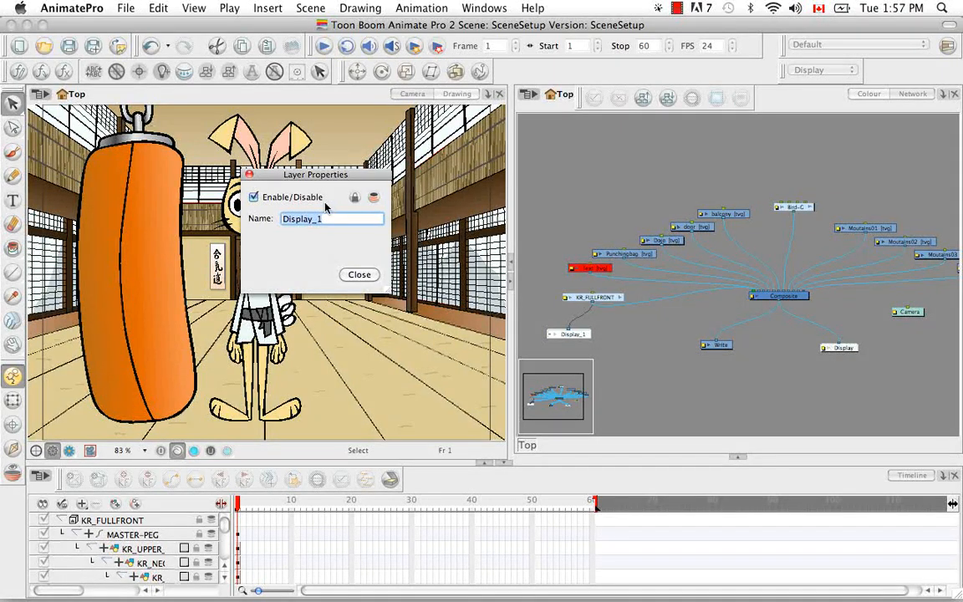
{"action": "key", "text": "BackSpace"}
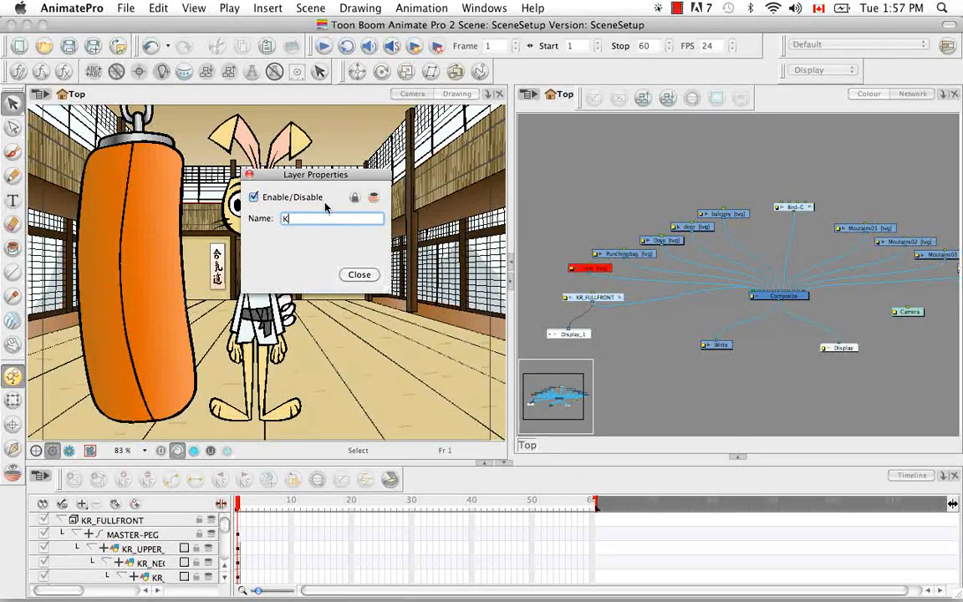
{"action": "type", "text": "KarateRabbit"}
{"action": "left_click", "coordinate": [359, 274]}
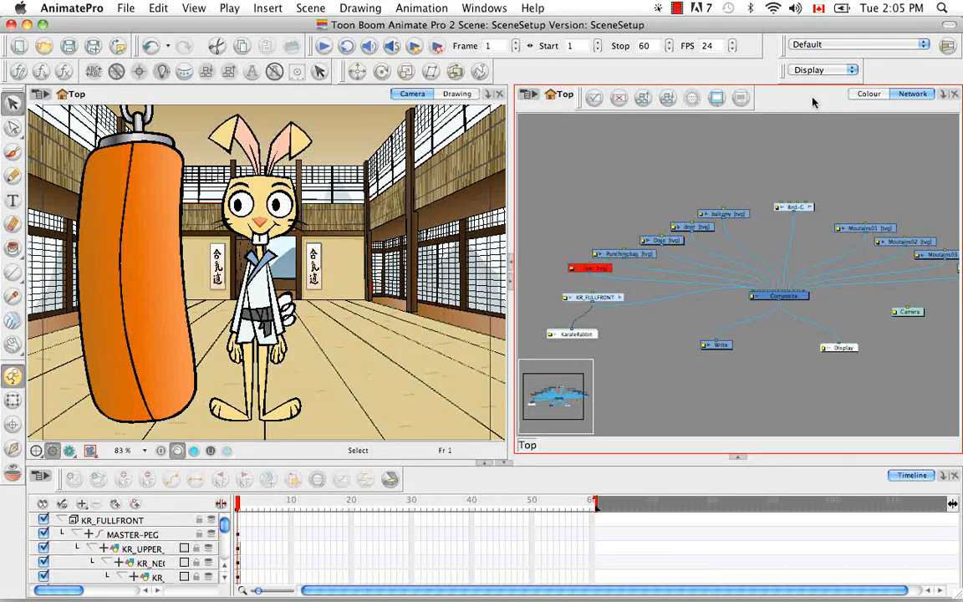
Switch the scene's active display to KarateRabbit and collapse the KR_FULLFRONT group in the timeline
{"action": "left_click", "coordinate": [851, 71]}
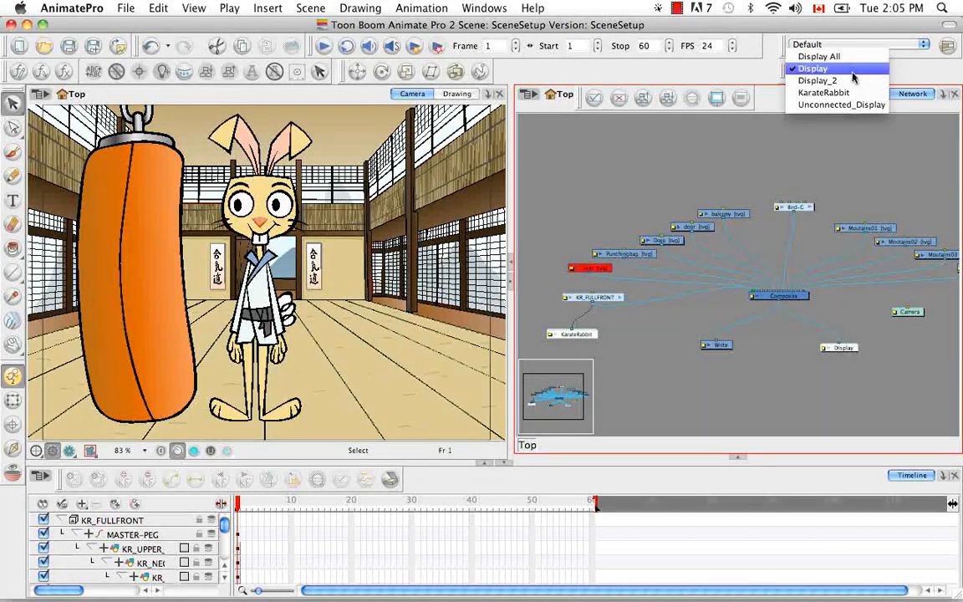
{"action": "left_click", "coordinate": [853, 94]}
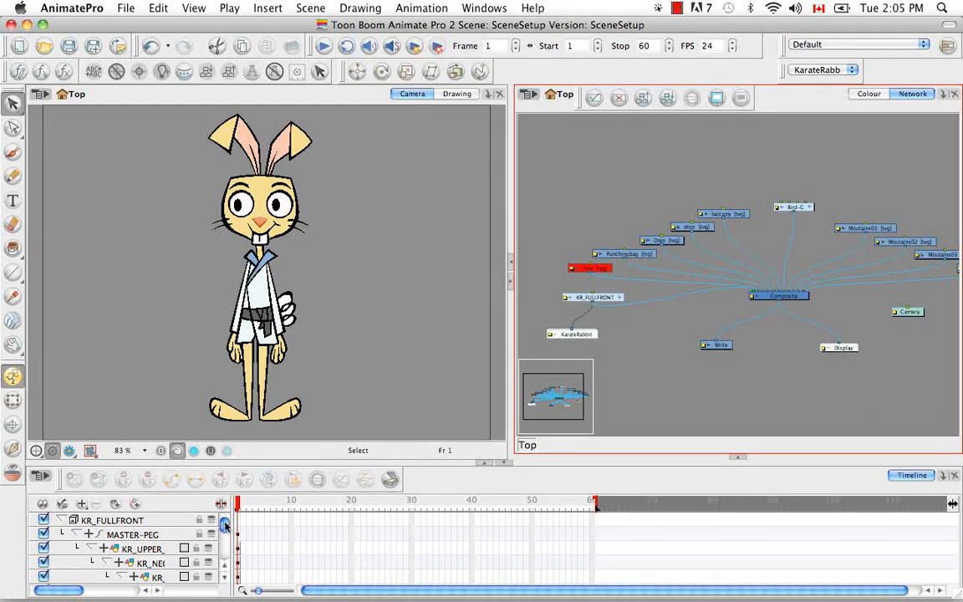
{"action": "mouse_move", "coordinate": [224, 523]}
{"action": "left_mouse_down"}
{"action": "mouse_move", "coordinate": [225, 530]}
{"action": "mouse_move", "coordinate": [225, 517]}
{"action": "left_mouse_up"}
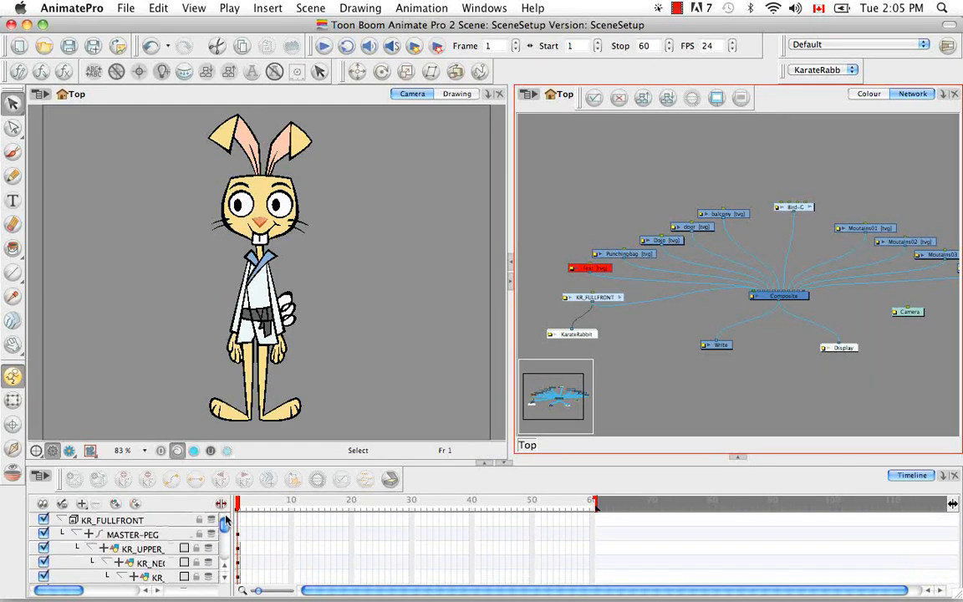
{"action": "left_click", "coordinate": [60, 520]}
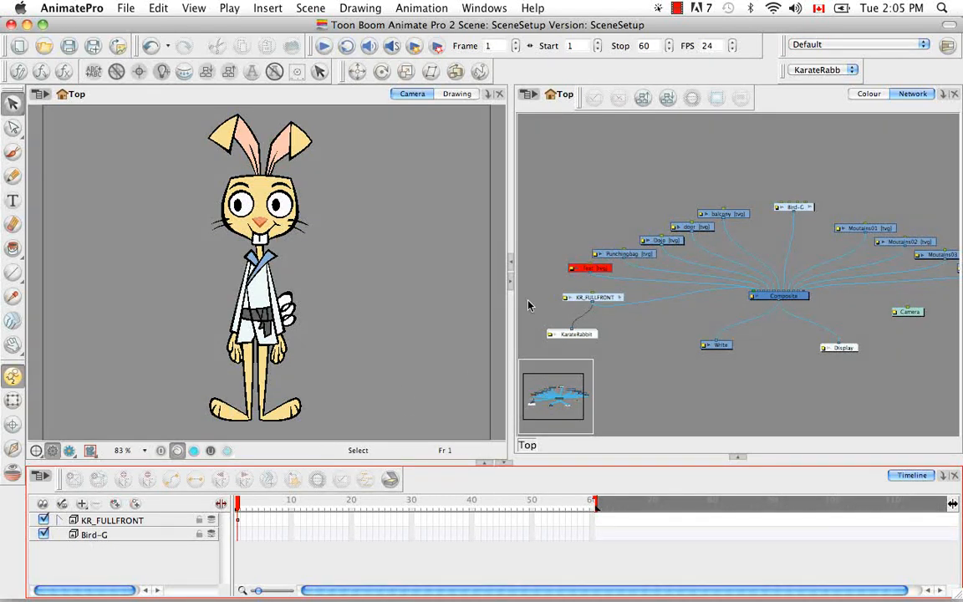
Switch the active display back to Display and look over the full scene's layers in the timeline
{"action": "left_click", "coordinate": [852, 70]}
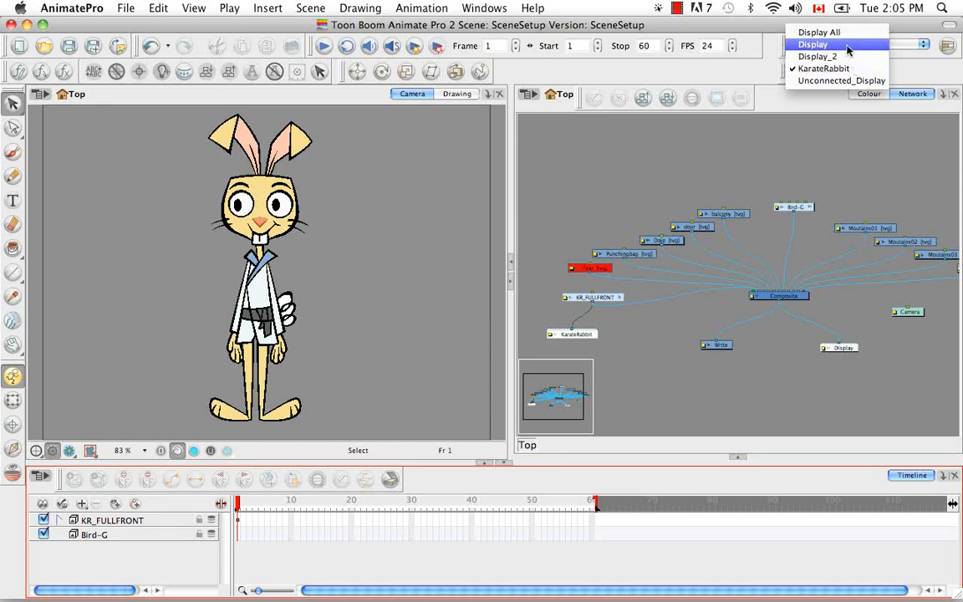
{"action": "left_click", "coordinate": [849, 46]}
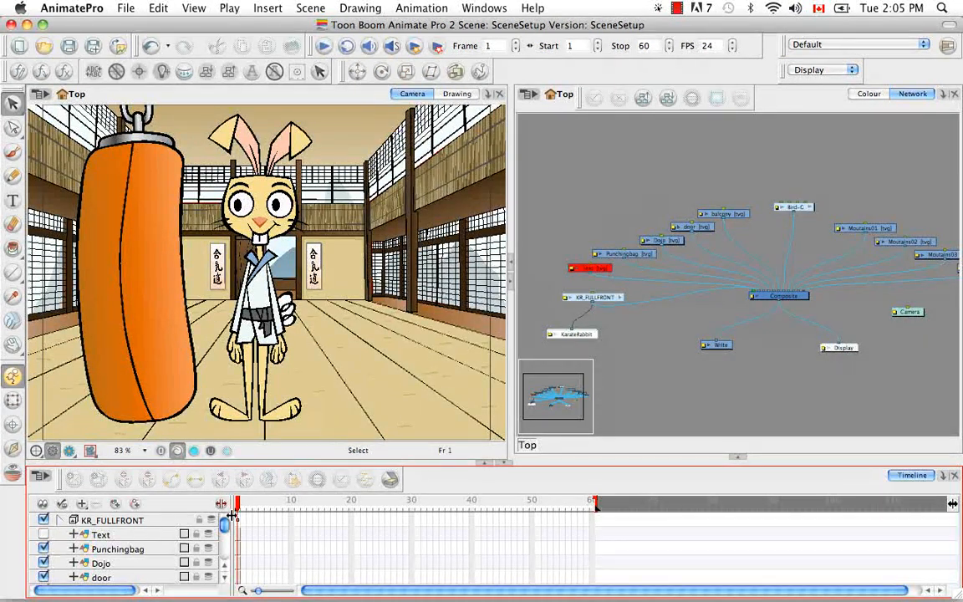
{"action": "mouse_move", "coordinate": [225, 527]}
{"action": "left_mouse_down"}
{"action": "mouse_move", "coordinate": [225, 550]}
{"action": "mouse_move", "coordinate": [224, 522]}
{"action": "left_mouse_up"}
Delete the Display and KarateRabbit modules from the network, and undo the deletions
{"action": "left_click", "coordinate": [845, 367]}
{"action": "left_click", "coordinate": [845, 350]}
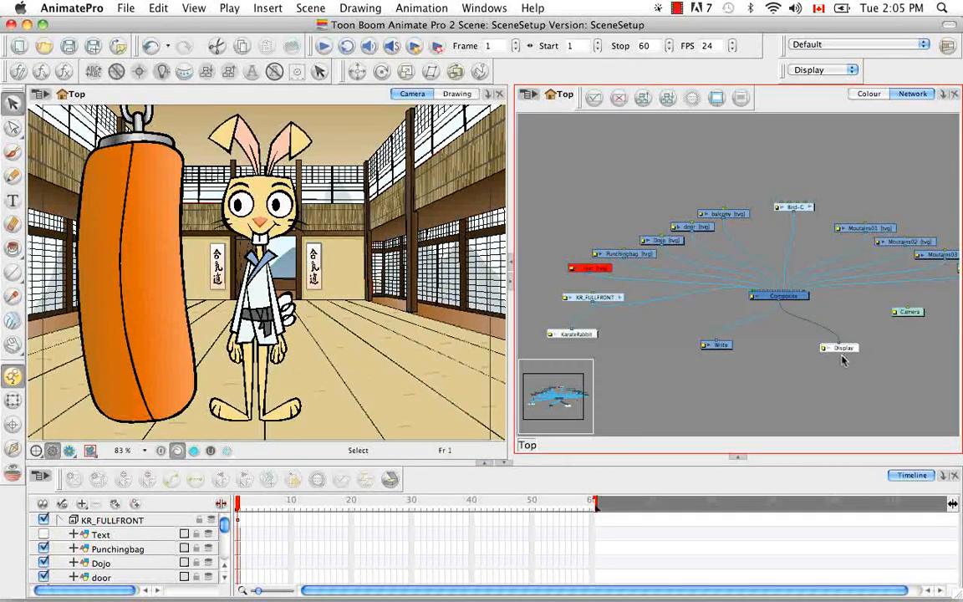
{"action": "key", "text": "Delete"}
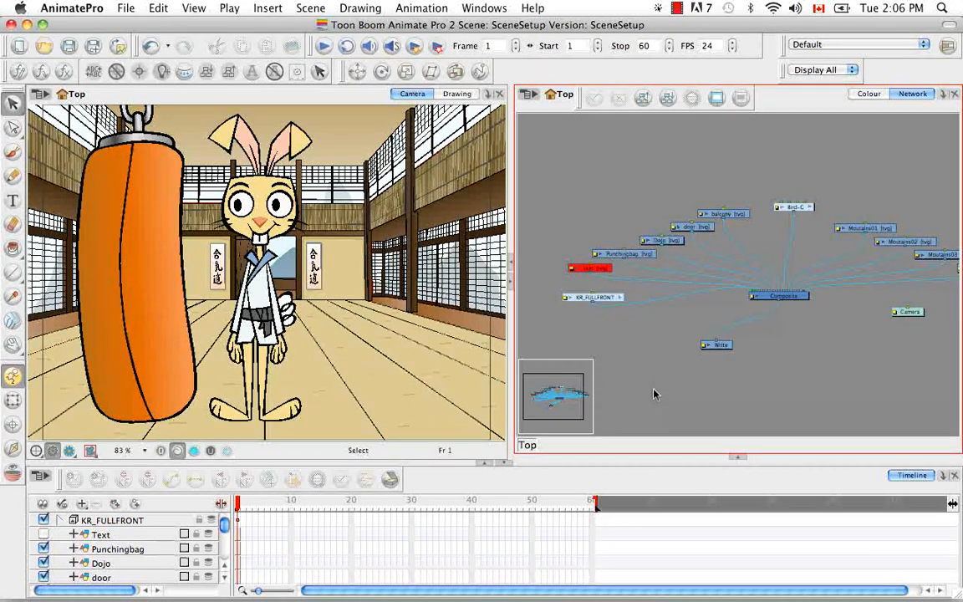
{"action": "key", "text": "super+z"}
{"action": "key", "text": "super+z"}
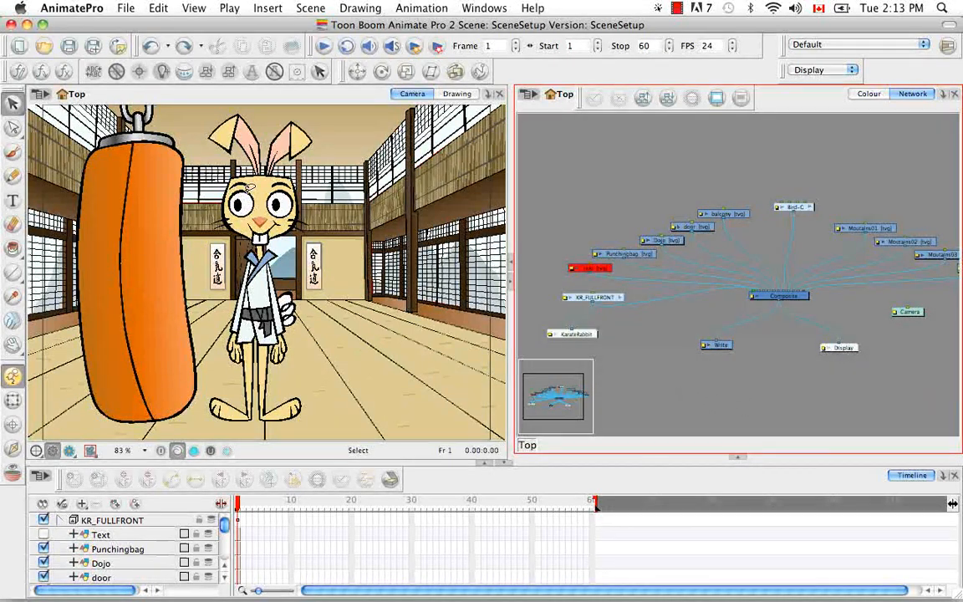
Open the Advanced preferences to examine the Advanced Display option
{"action": "left_click", "coordinate": [83, 9]}
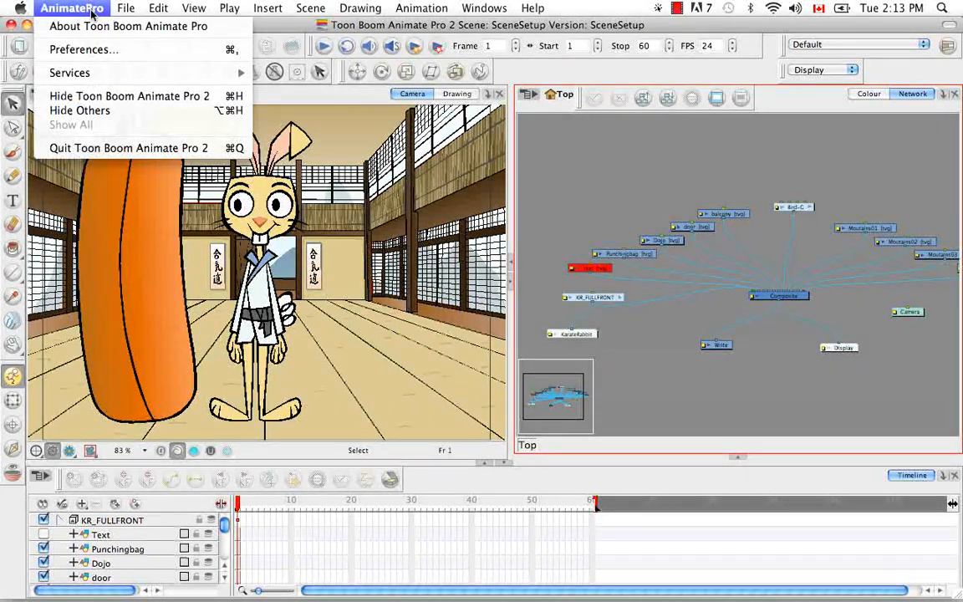
{"action": "left_click", "coordinate": [126, 52]}
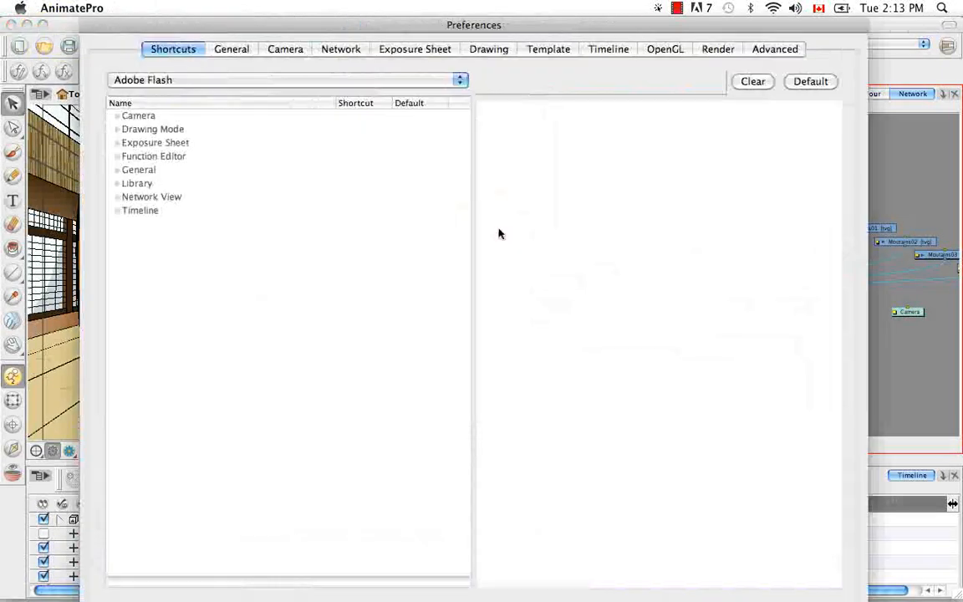
{"action": "left_click", "coordinate": [763, 51]}
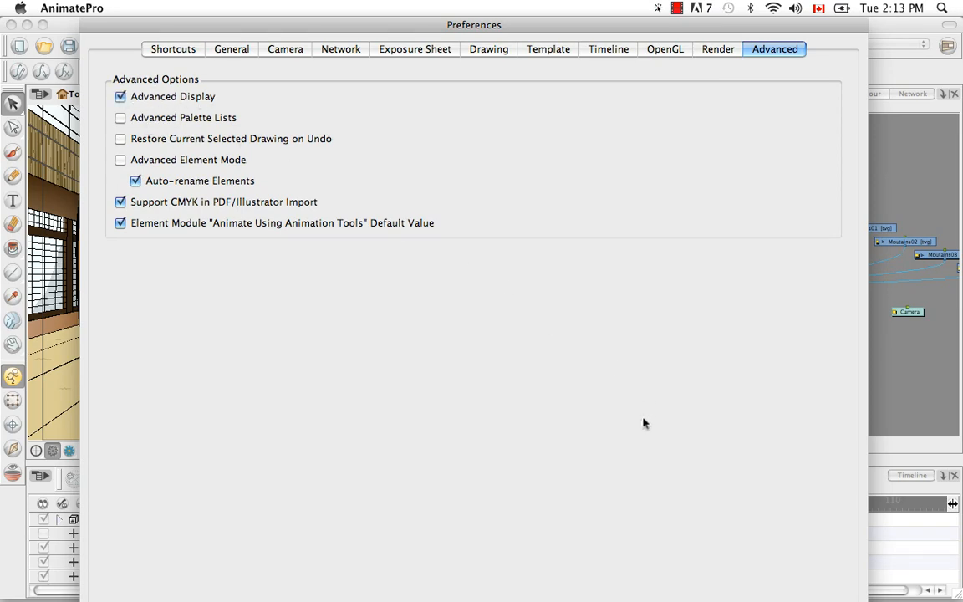
Close the preferences and set the Camera view's own display to KarateRabbit
{"action": "key", "text": "Return"}
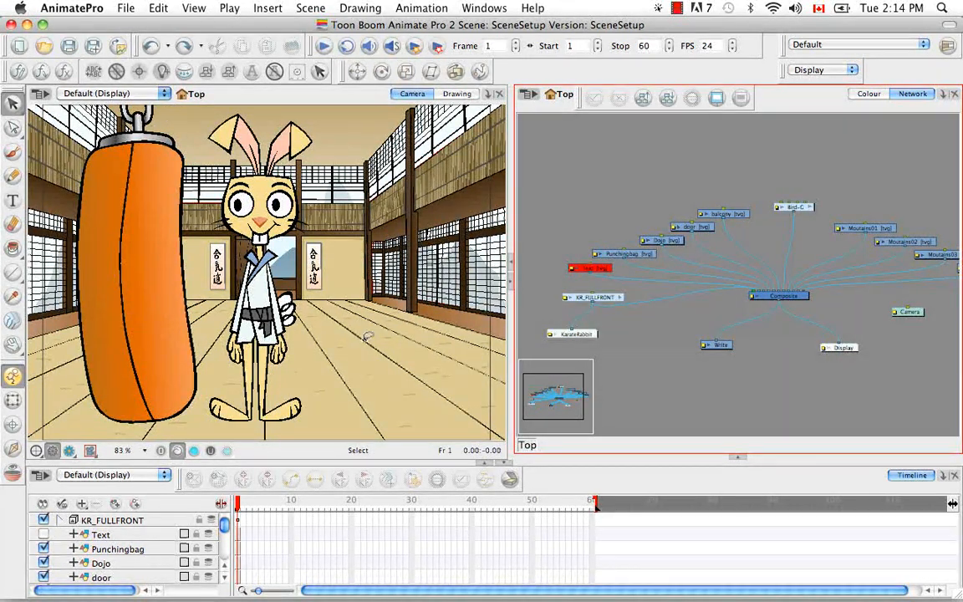
{"action": "left_click", "coordinate": [164, 94]}
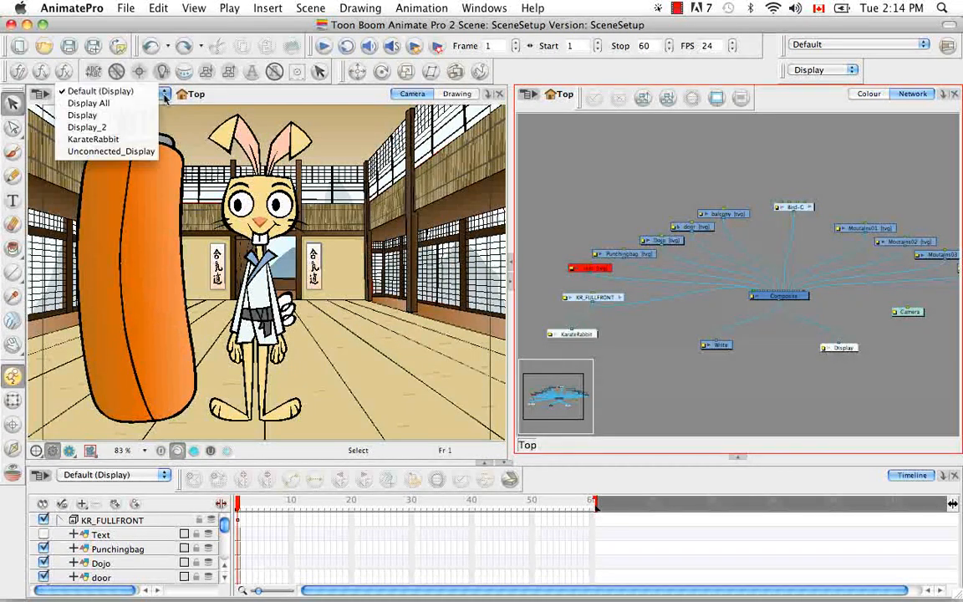
{"action": "left_click", "coordinate": [109, 138]}
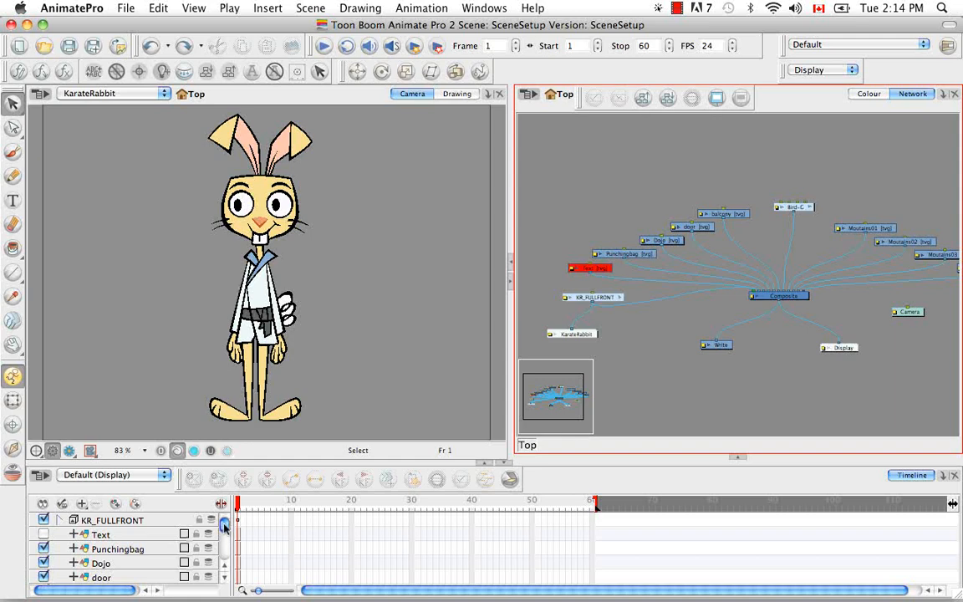
Set the Timeline view's own display to Display All and look over its layers
{"action": "left_click", "coordinate": [161, 475]}
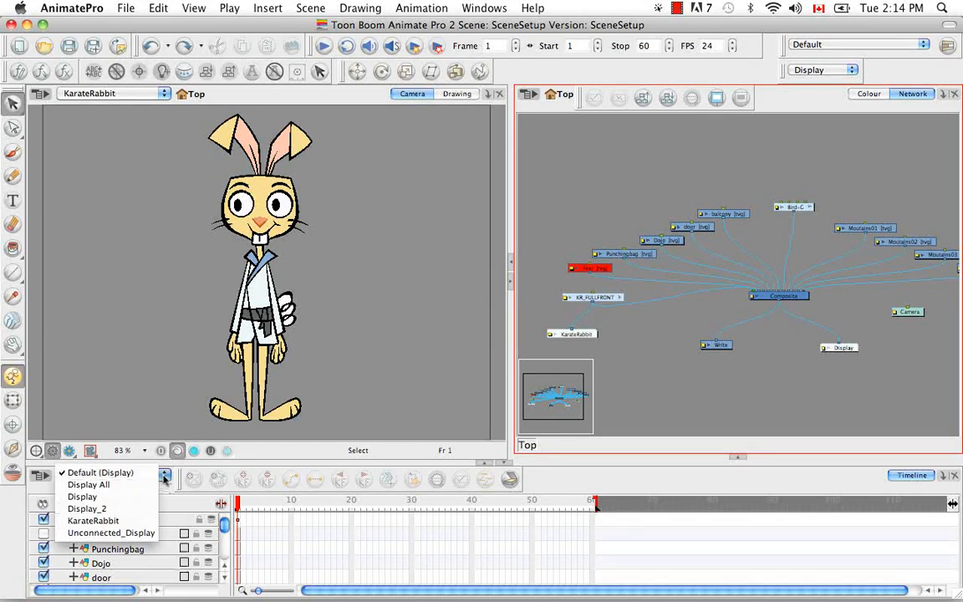
{"action": "left_click", "coordinate": [146, 486]}
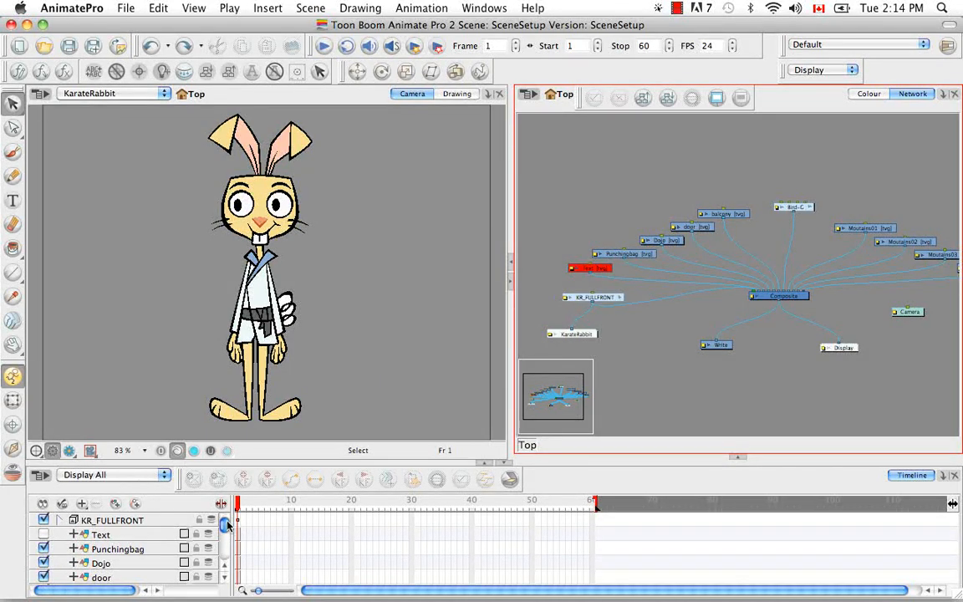
{"action": "scroll", "coordinate": [225, 528], "scroll_direction": "down", "scroll_amount": 1}
{"action": "mouse_move", "coordinate": [225, 528]}
{"action": "left_mouse_down"}
{"action": "mouse_move", "coordinate": [228, 555]}
{"action": "mouse_move", "coordinate": [219, 511]}
{"action": "left_mouse_up"}
Add a second Camera view alongside the Colour and Network views, and return to the Network view
{"action": "left_click", "coordinate": [943, 97]}
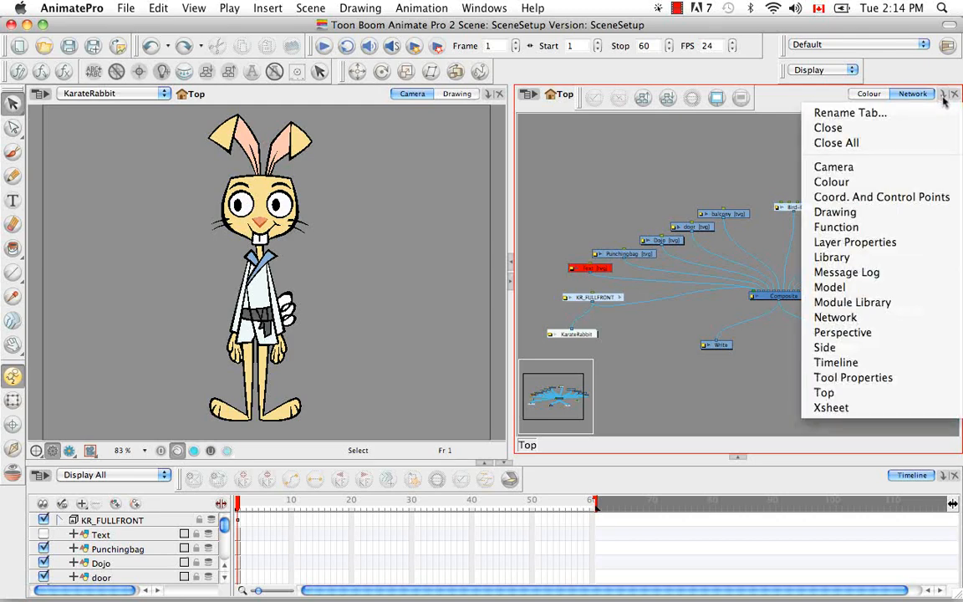
{"action": "left_click", "coordinate": [918, 169]}
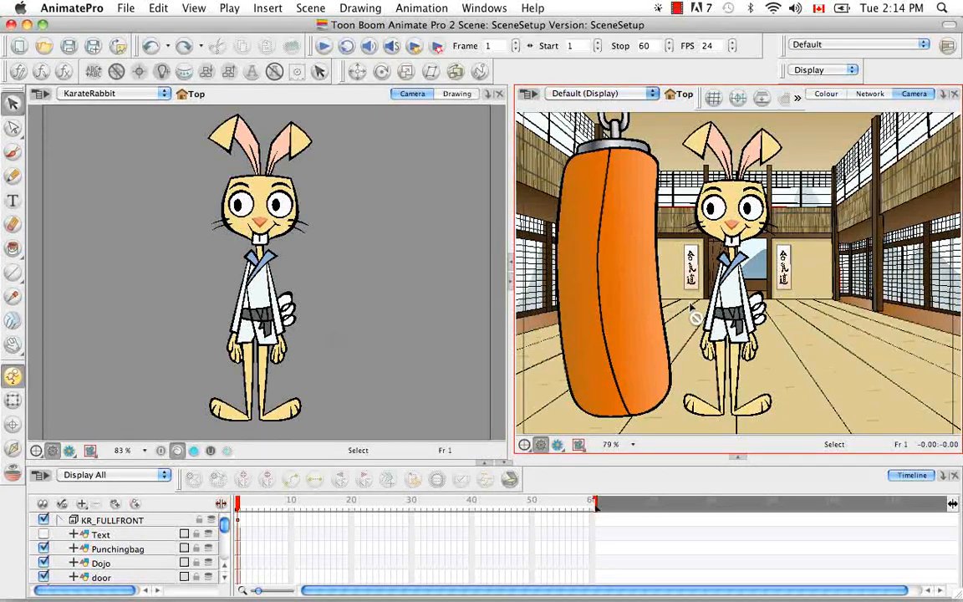
{"action": "left_click", "coordinate": [869, 94]}
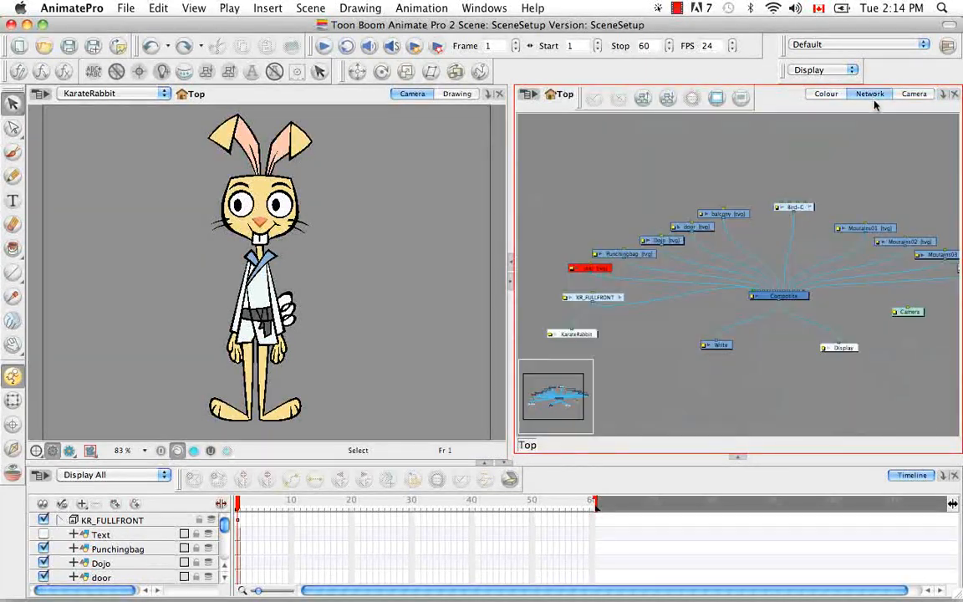